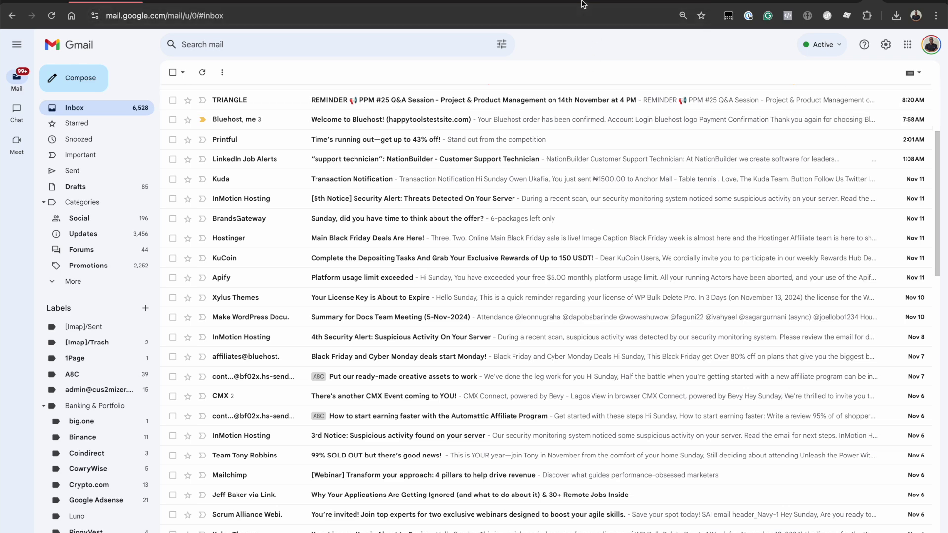
Open the 'Welcome to Bluehost!' email, scroll to its account details, then archive it
click(227, 119)
drag(195, 100, 302, 101)
scroll(769, 397, down, 9)
scroll(769, 397, down, 2)
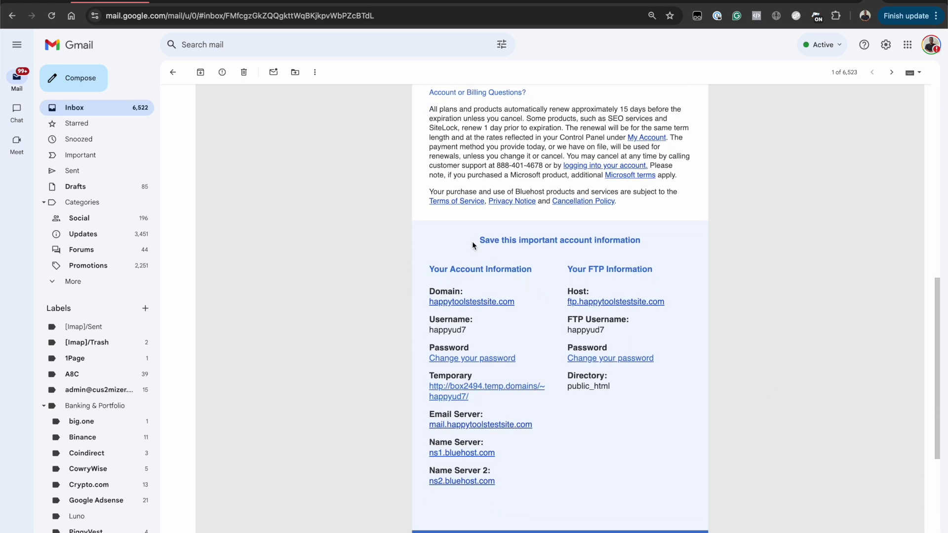
key(shift+3)
In the InMotion Hosting welcome email, highlight the paragraph on finding the cPanel username
drag(197, 101, 328, 102)
scroll(779, 365, down, 3)
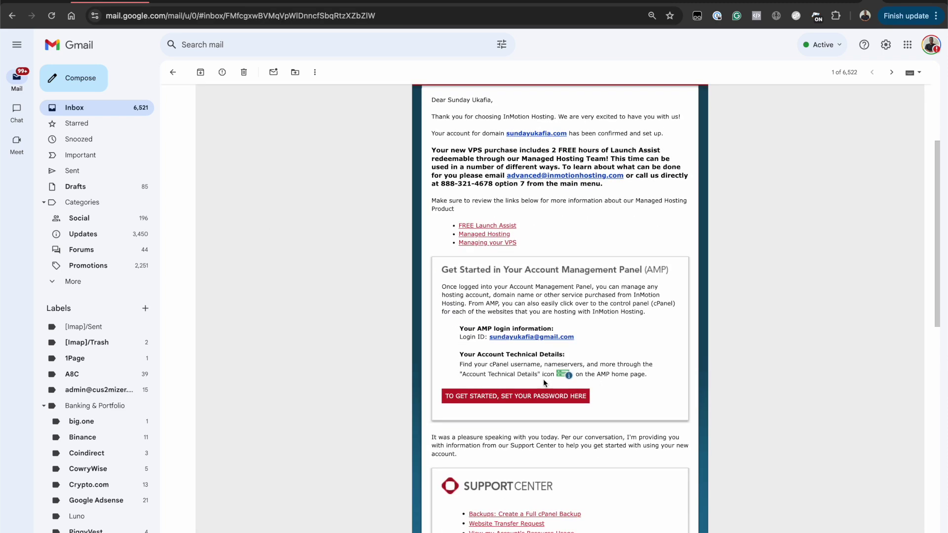
triple_click(499, 374)
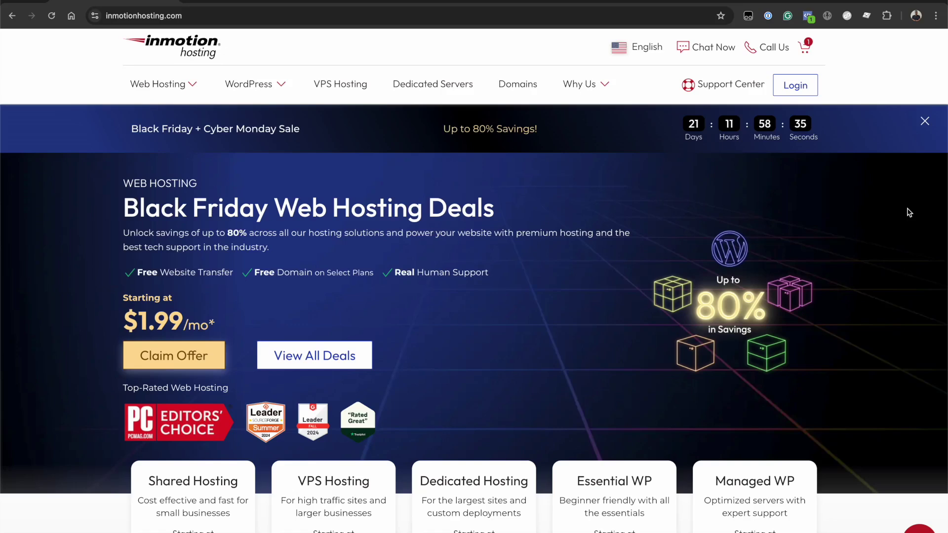
Open the InMotion Hosting login page and sign in to the Account Management Panel
click(796, 93)
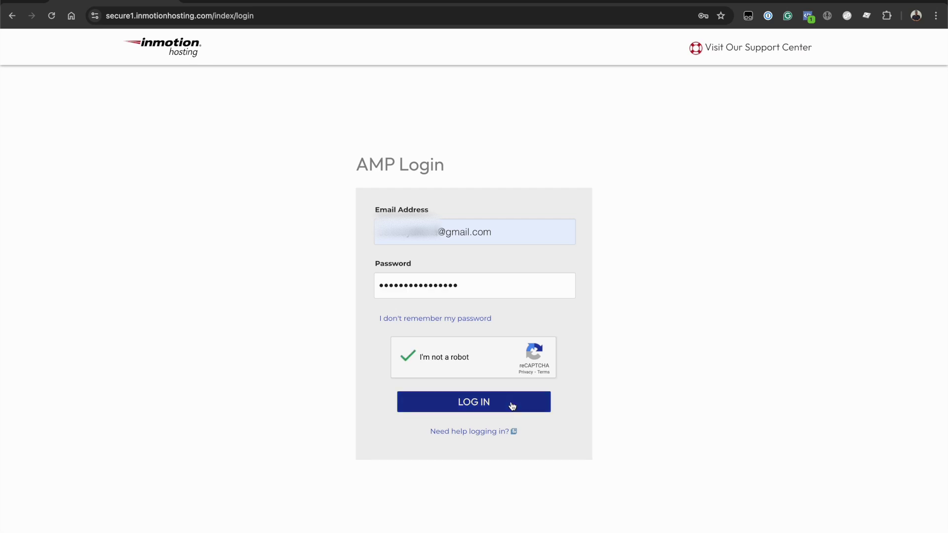
click(512, 406)
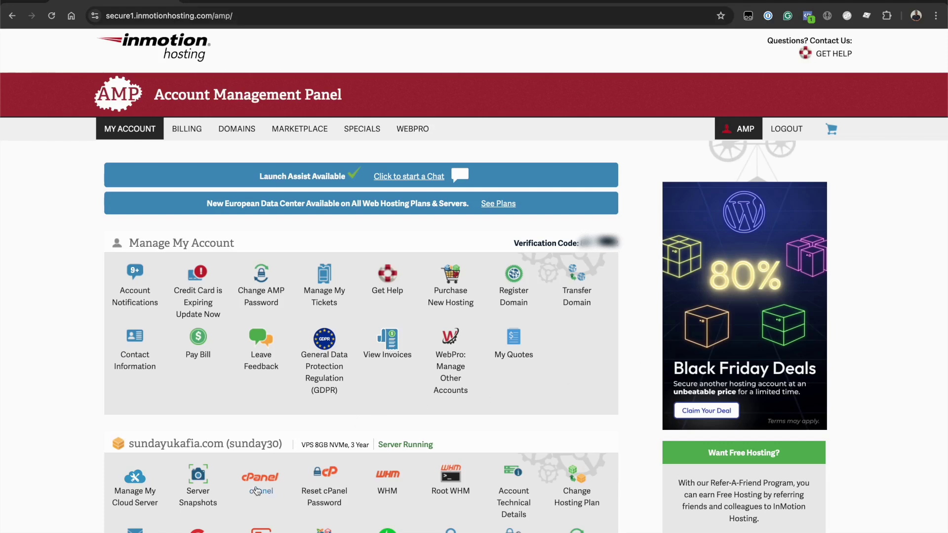
Launch cPanel for sundayukafia.com from the AMP dashboard
click(267, 475)
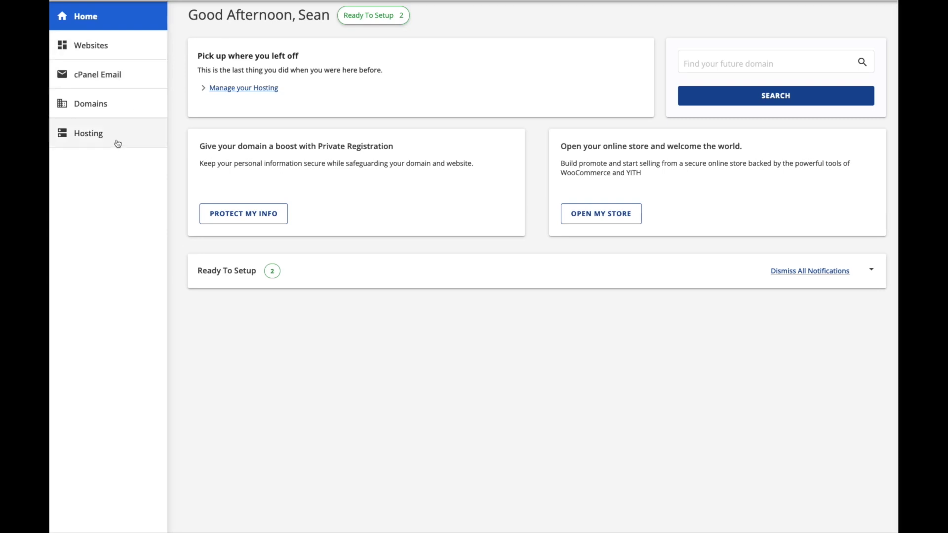
Open Bluehost's WordPress Plus hosting management page, then Namecheap's cPanel for yourexample.xyz
click(116, 143)
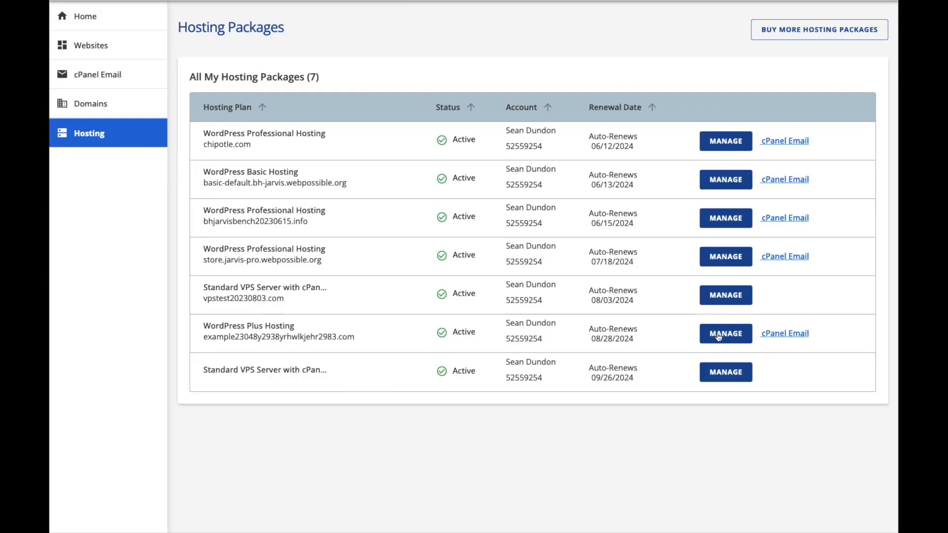
click(719, 337)
scroll(582, 360, down, 2)
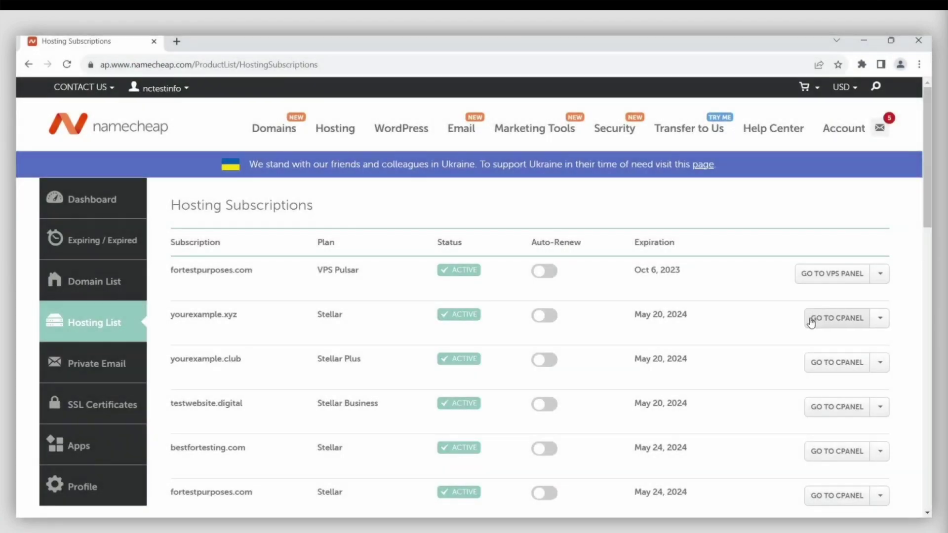
click(811, 322)
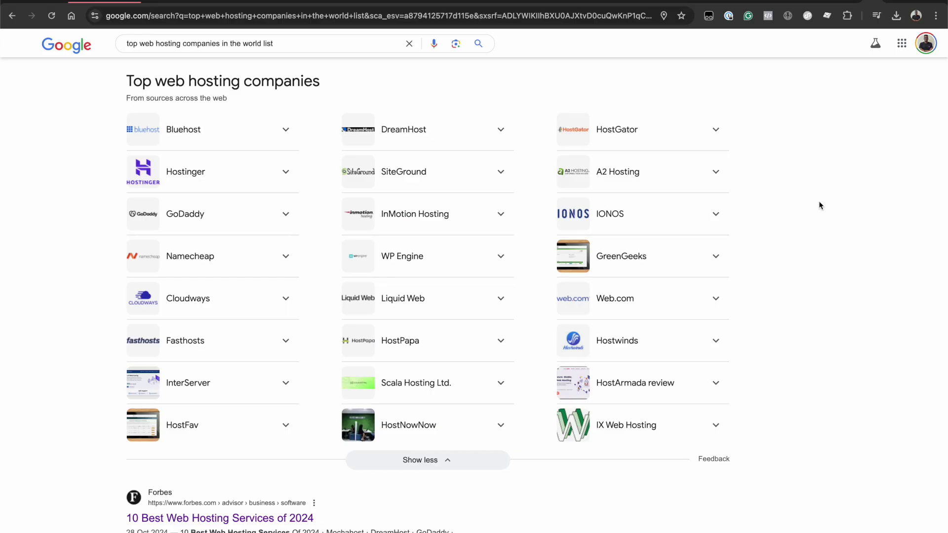
Scroll up and down through Google's list of top web hosting companies
scroll(820, 205, down, 1)
scroll(820, 205, up, 2)
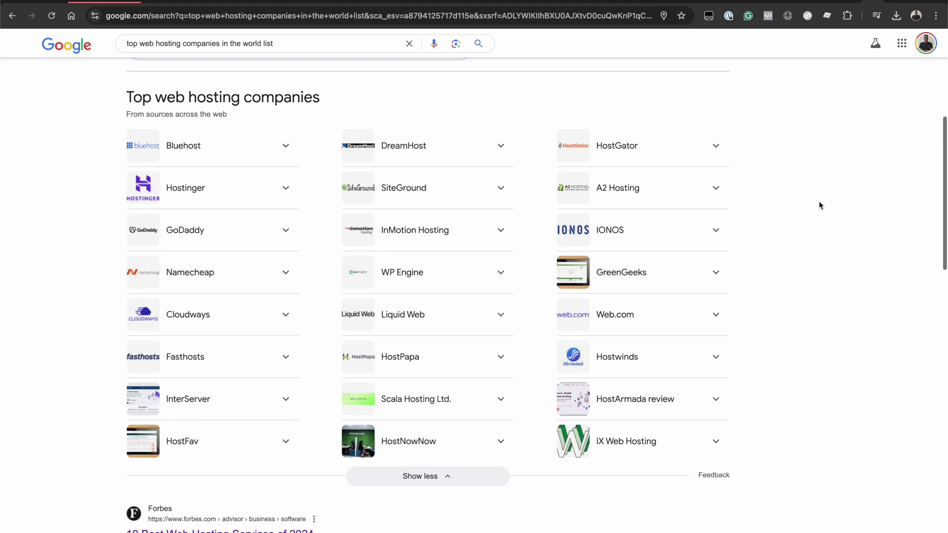
scroll(820, 206, down, 1)
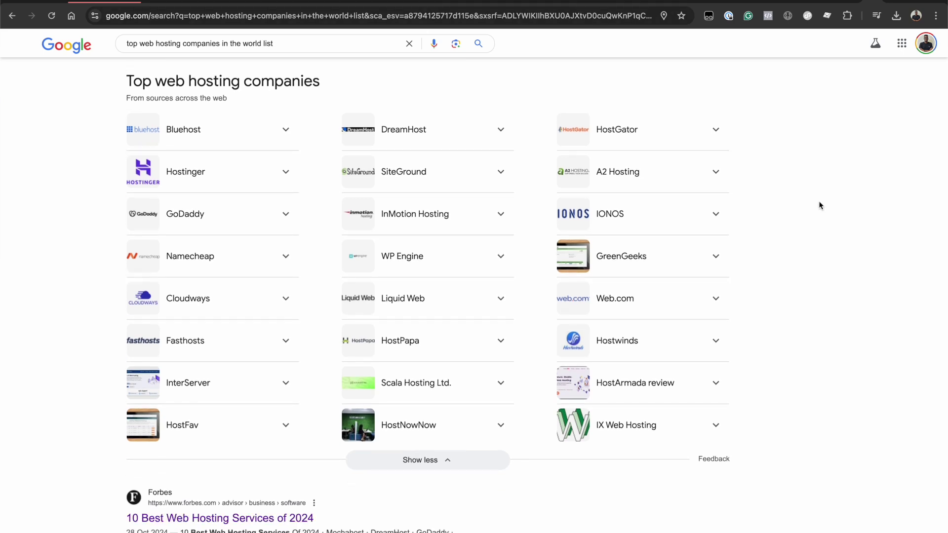
scroll(821, 206, down, 1)
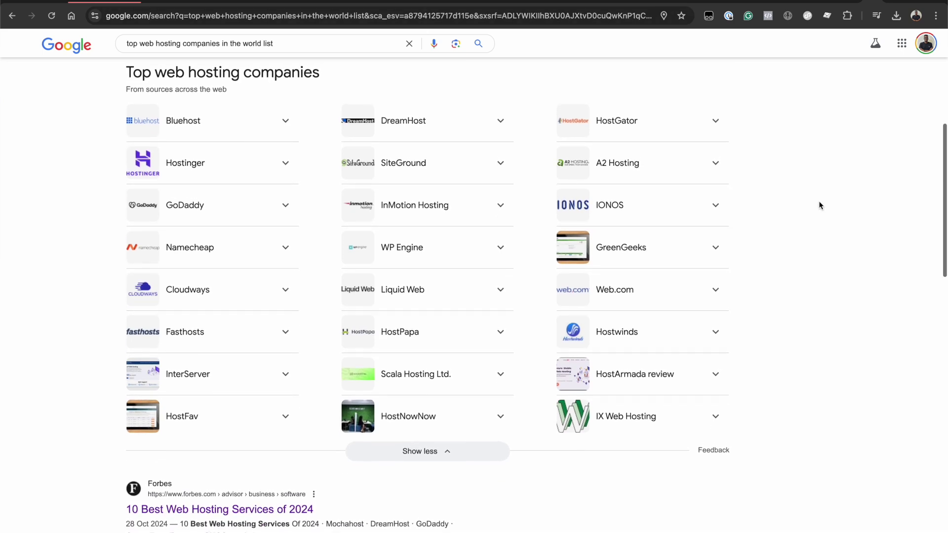
scroll(820, 206, up, 2)
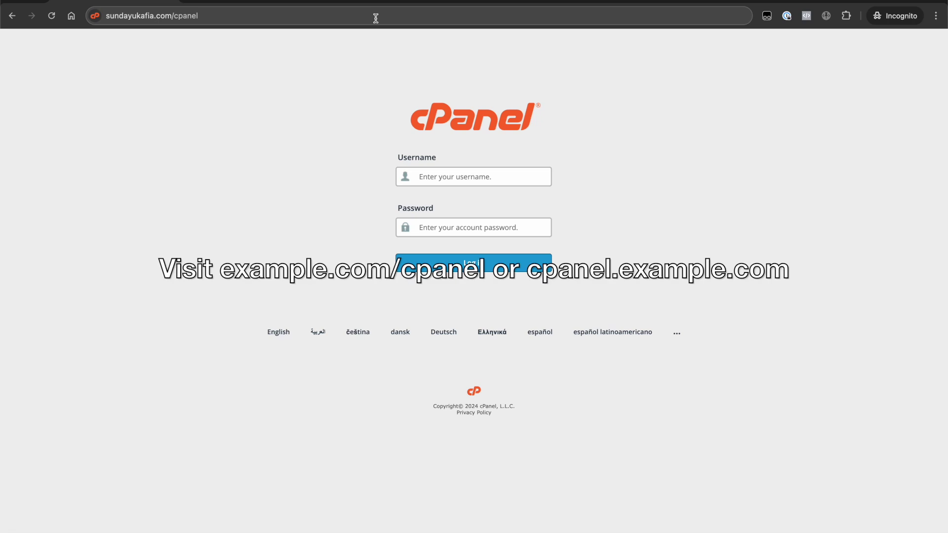
Load the sundayukafia.com/cpanel login page from the address bar
click(375, 19)
text(sunda)
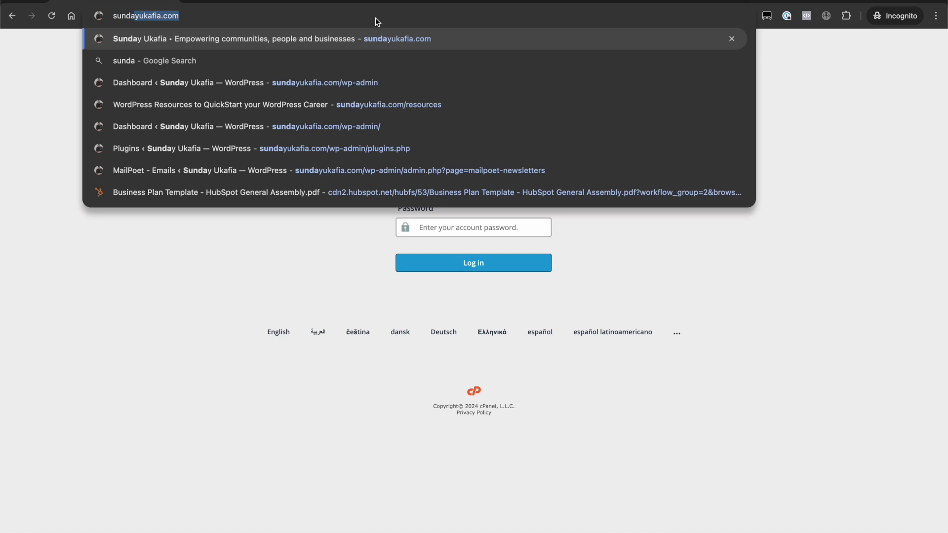
key(Right)
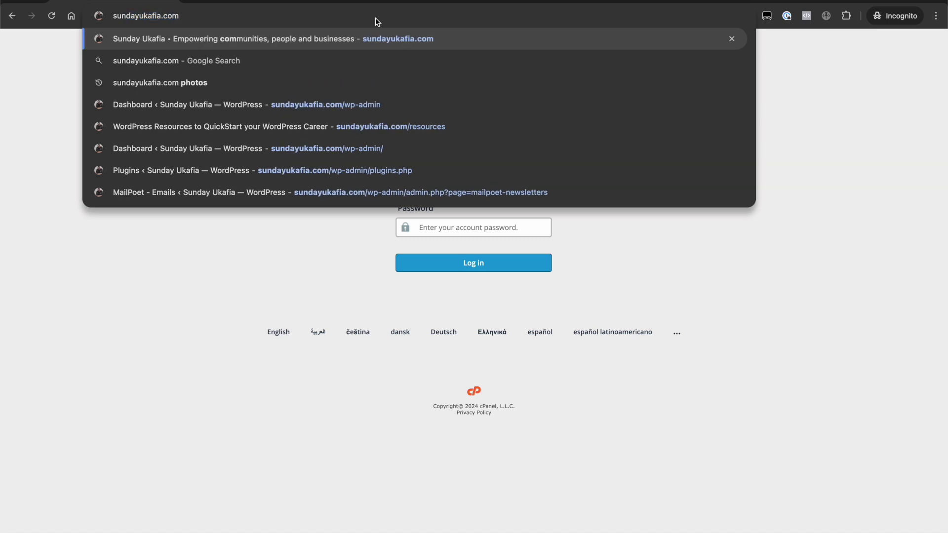
text(/cpanel)
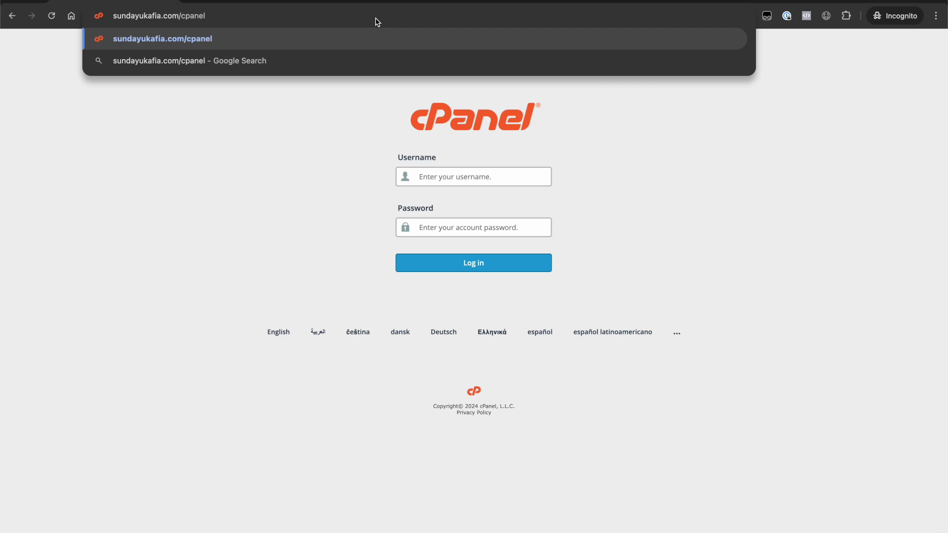
key(Return)
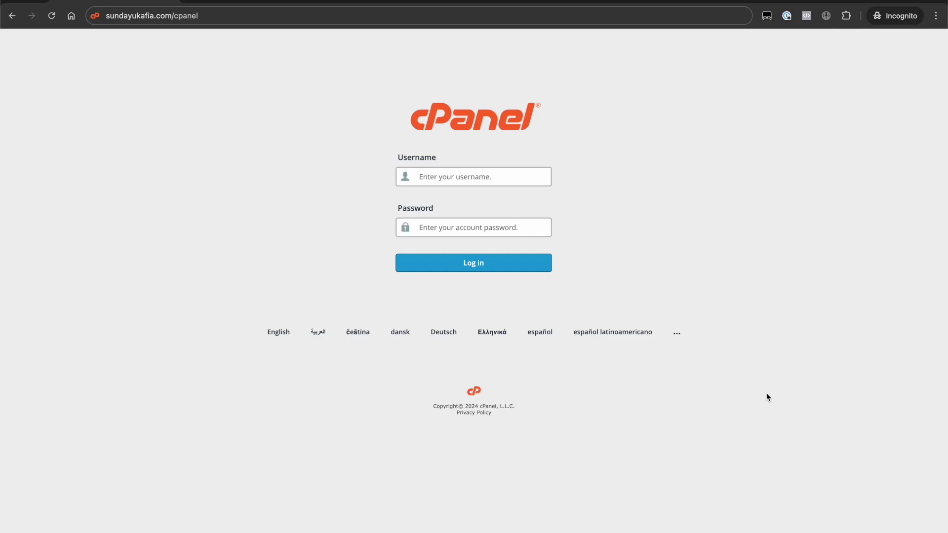
Enter the cPanel username and account password and log in
text(sunday30)
click(485, 225)
click(485, 227)
text(s)
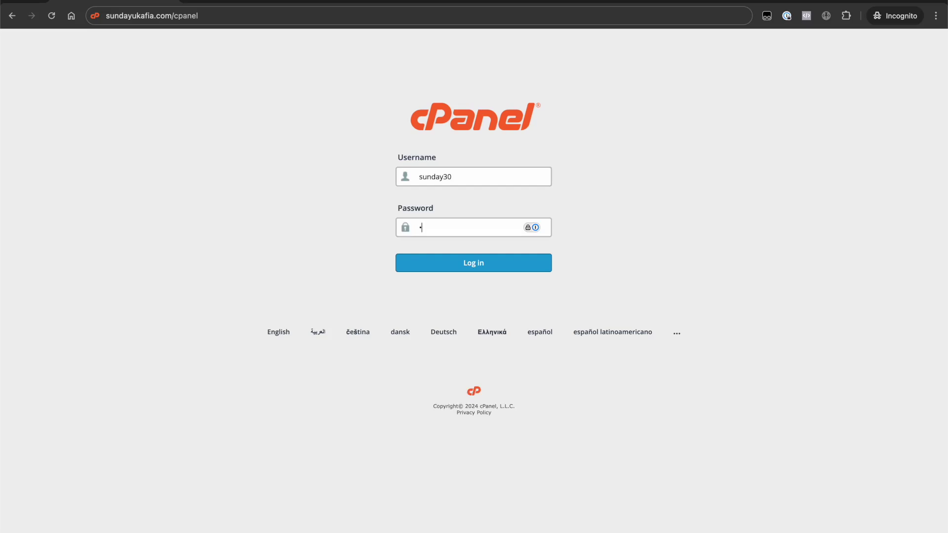
text(•••••••••••)
click(496, 261)
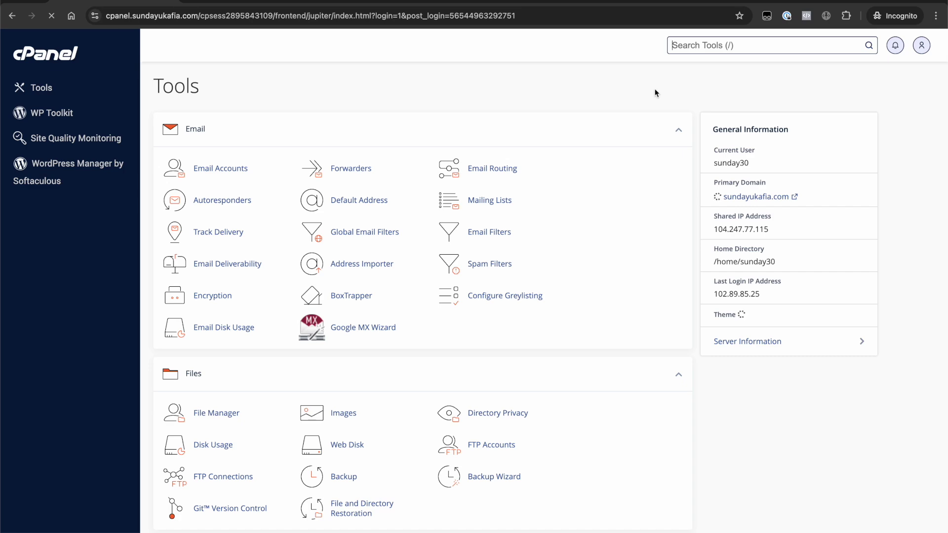
Scroll down through the cPanel Tools dashboard sections and back up
scroll(662, 92, down, 1)
scroll(670, 202, down, 20)
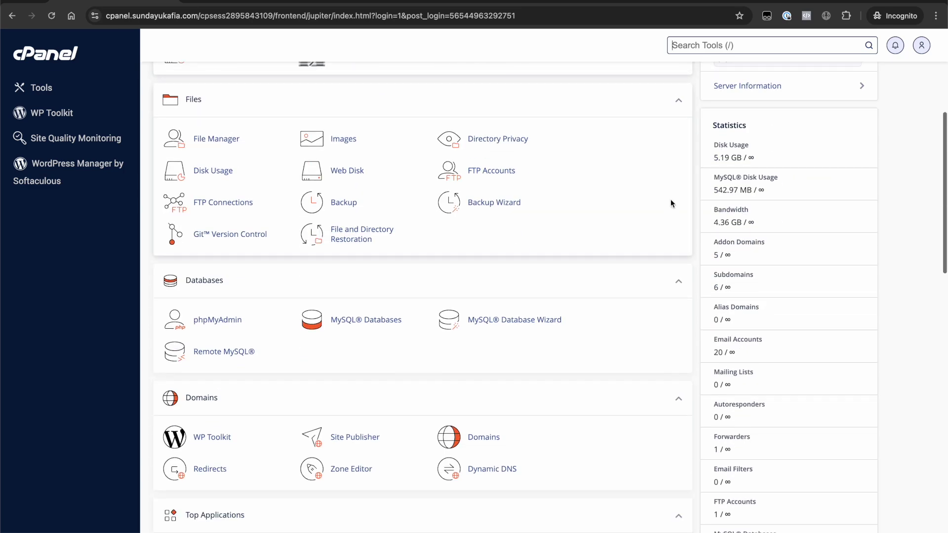
scroll(671, 203, down, 7)
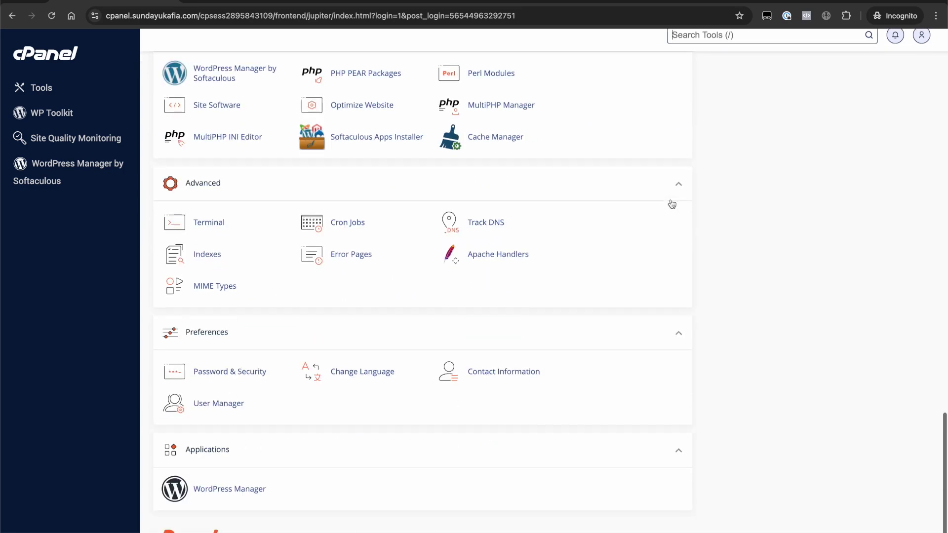
scroll(670, 203, up, 15)
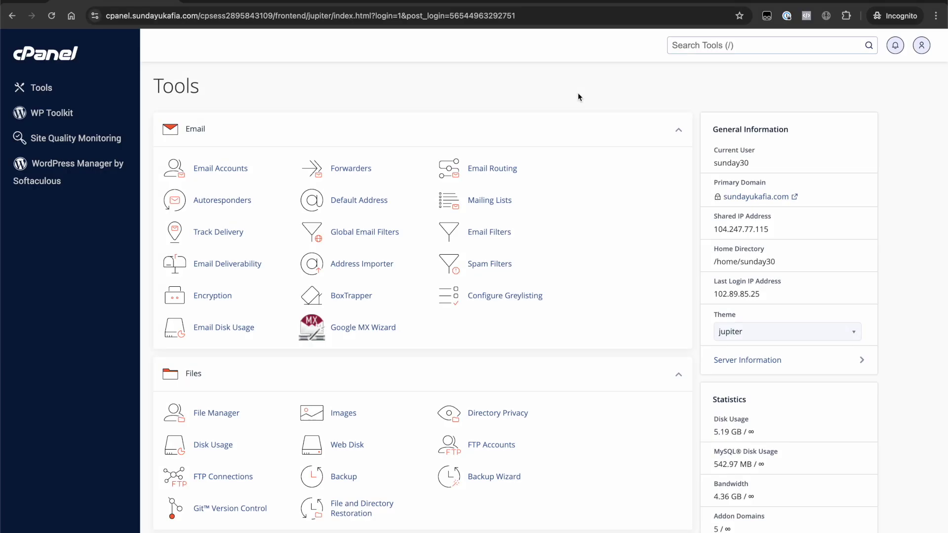